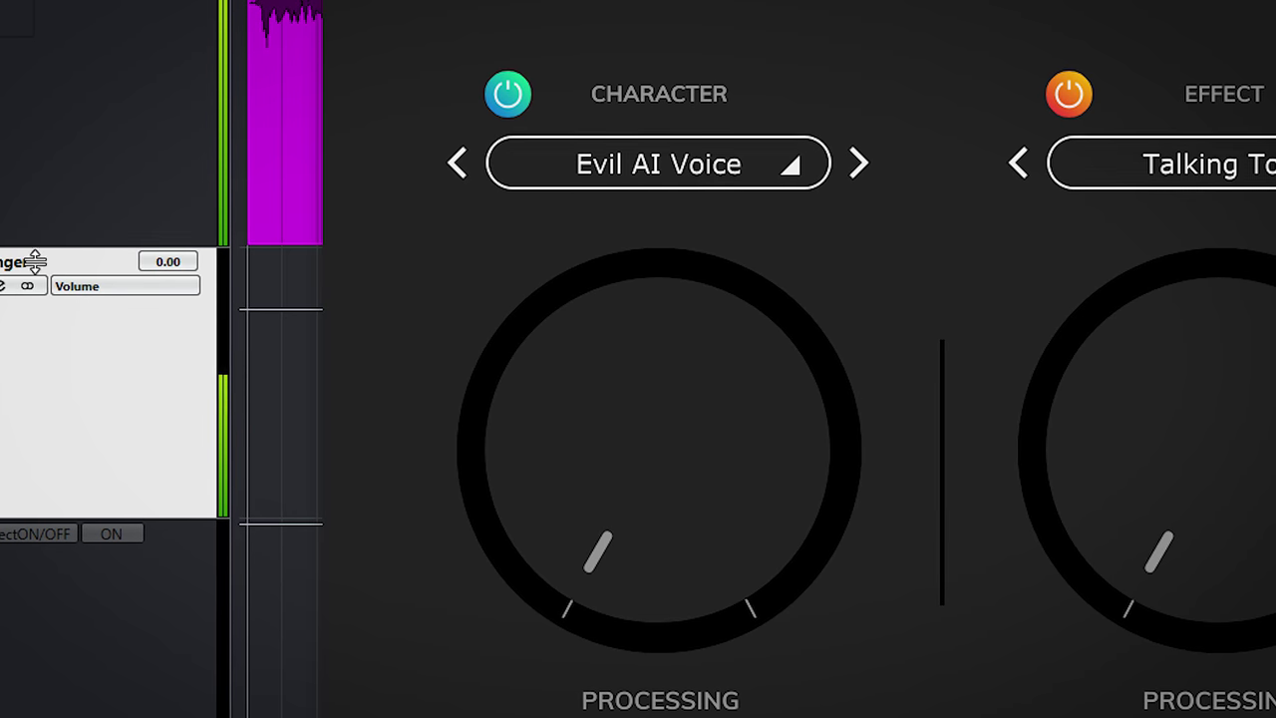
# Browse the Character voice list and the whole-plugin preset list without choosing anything.
pyautogui.click(716, 170)
pyautogui.moveTo(714, 231)
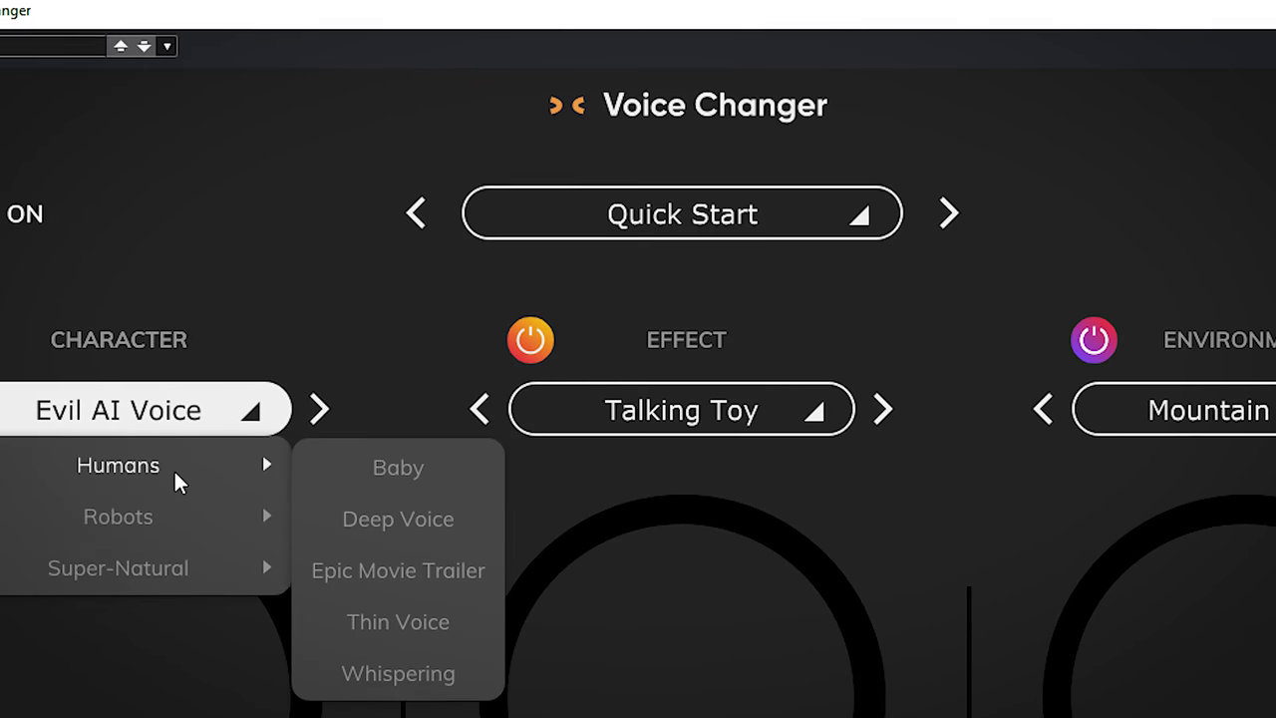
pyautogui.click(567, 214)
pyautogui.moveTo(741, 459)
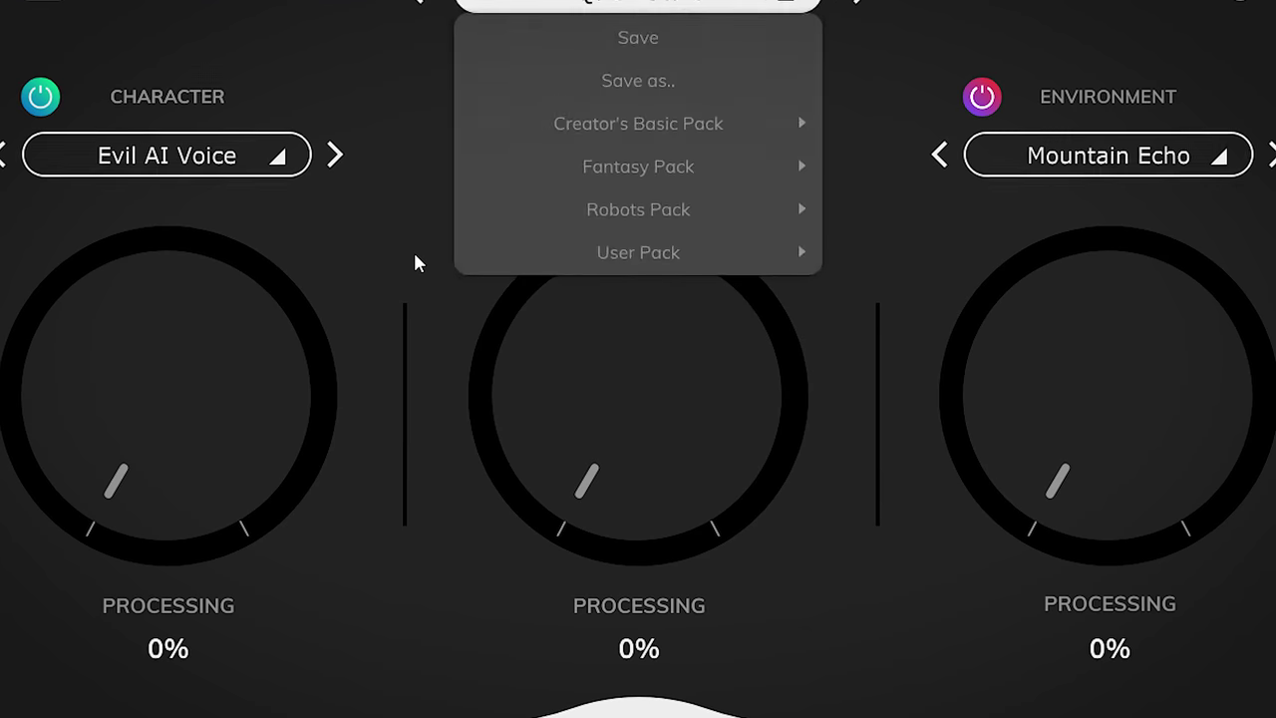
pyautogui.click(413, 537)
# Try Character processing at 28%, return it to 0%, and test the Environment amount.
pyautogui.moveTo(127, 706); pyautogui.dragTo(50, 717)
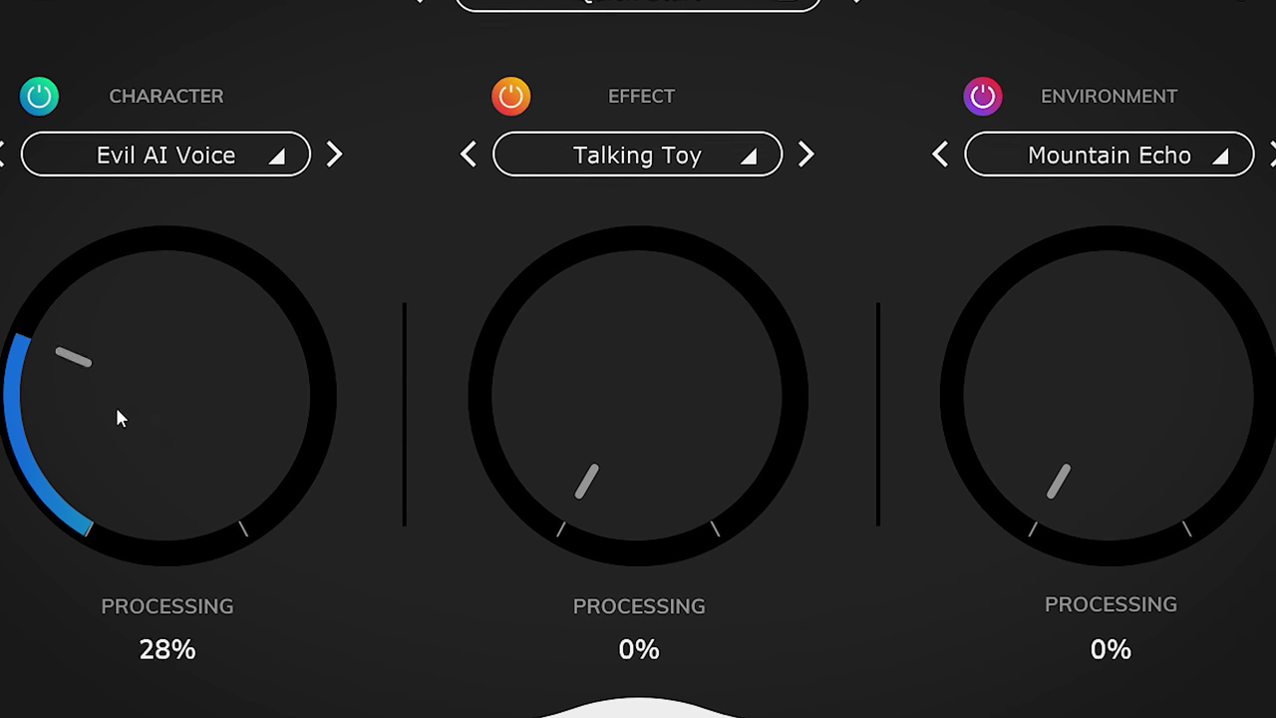
pyautogui.moveTo(591, 286); pyautogui.dragTo(479, 530)
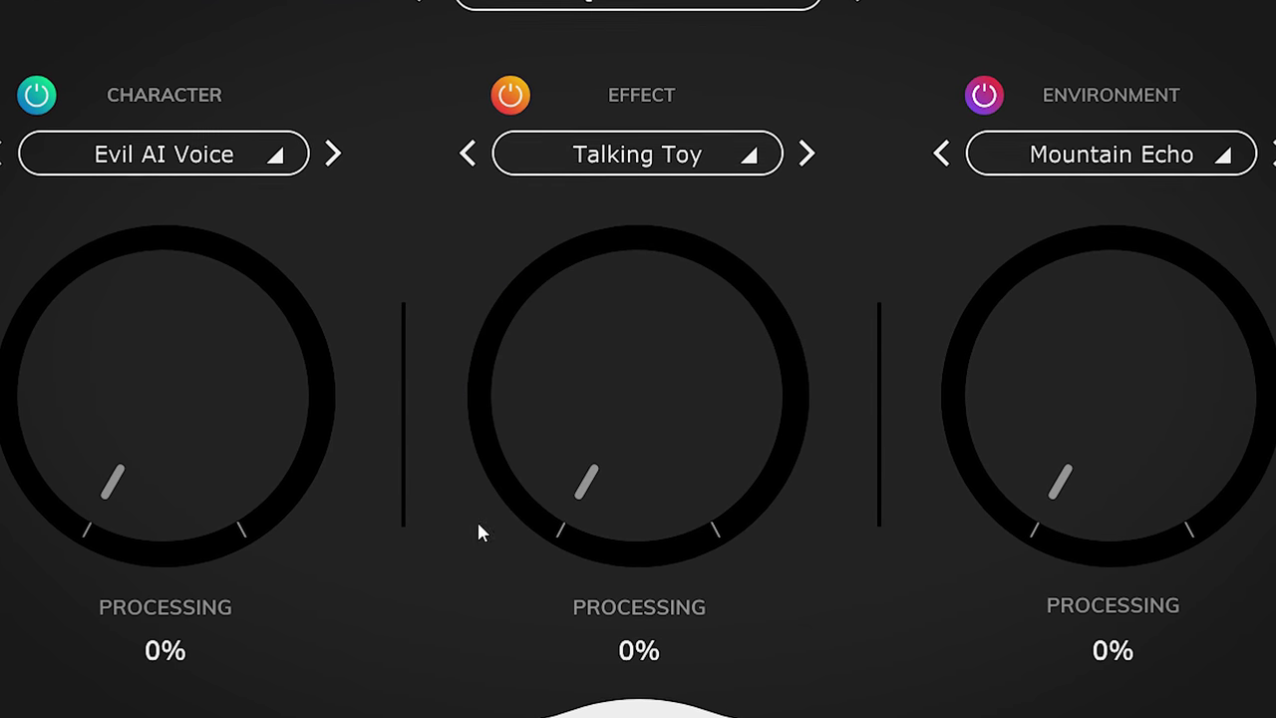
pyautogui.moveTo(1060, 441); pyautogui.dragTo(1041, 354)
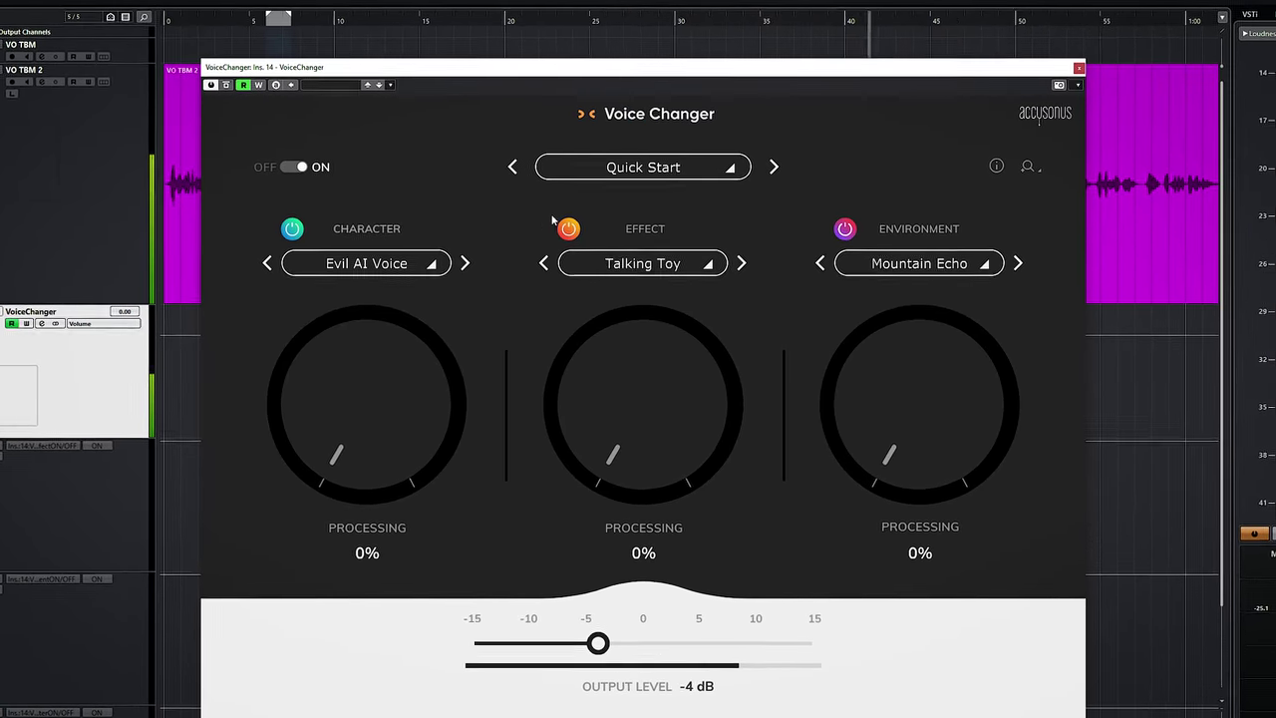
# Bypass the Effect and Environment modules.
pyautogui.click(578, 234)
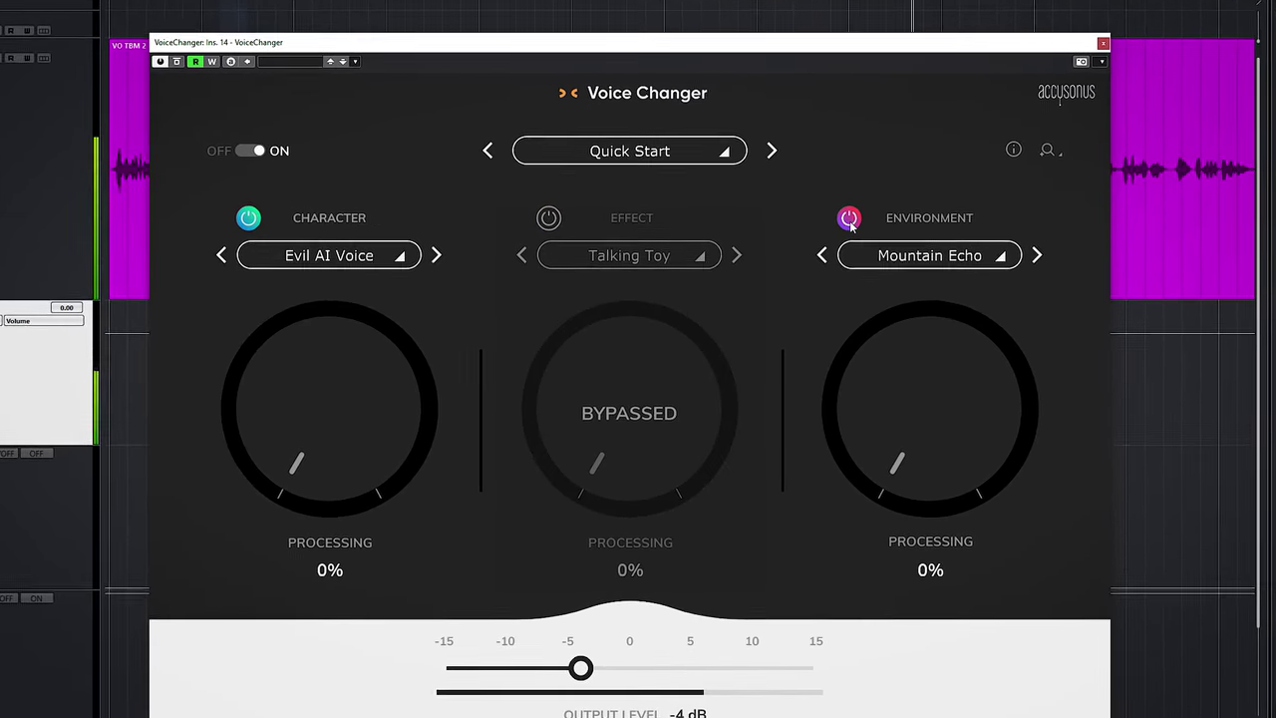
pyautogui.click(849, 226)
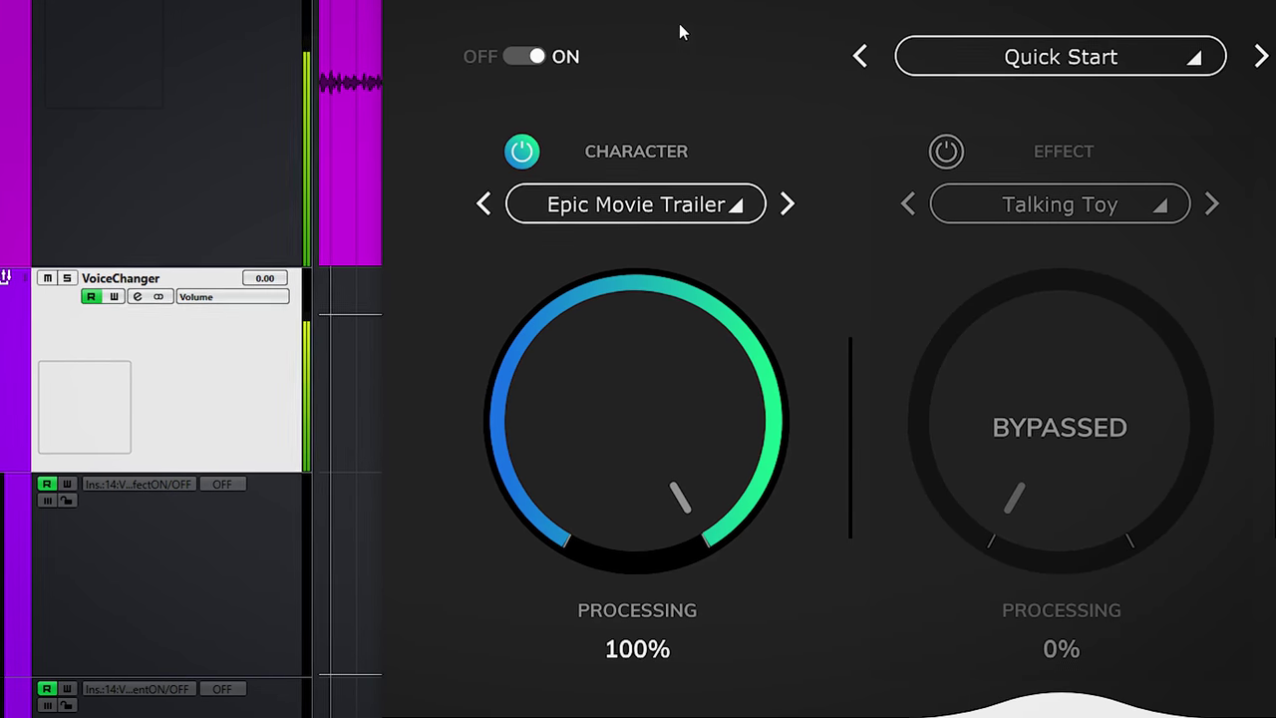
pyautogui.click(743, 200)
# Audition the Ghost, Female Robot B and Evil AI Voice character voices in turn.
pyautogui.moveTo(743, 313)
pyautogui.click(844, 438)
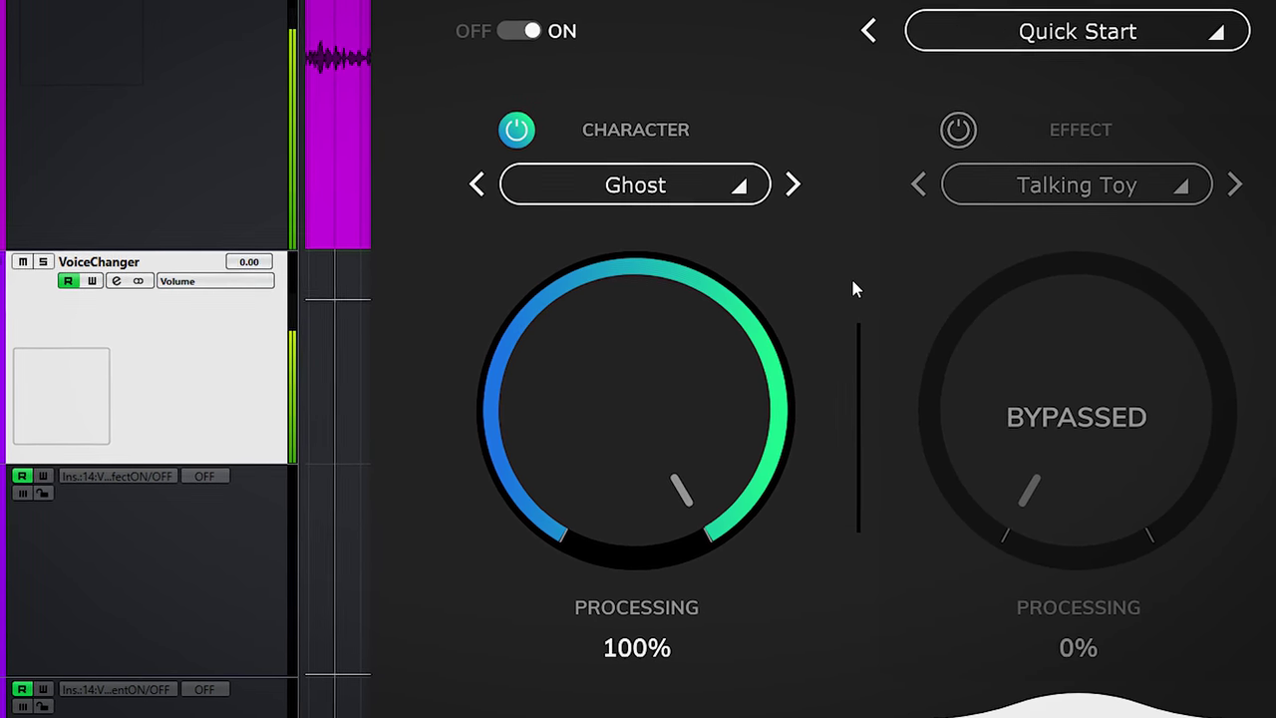
pyautogui.click(733, 187)
pyautogui.moveTo(688, 281)
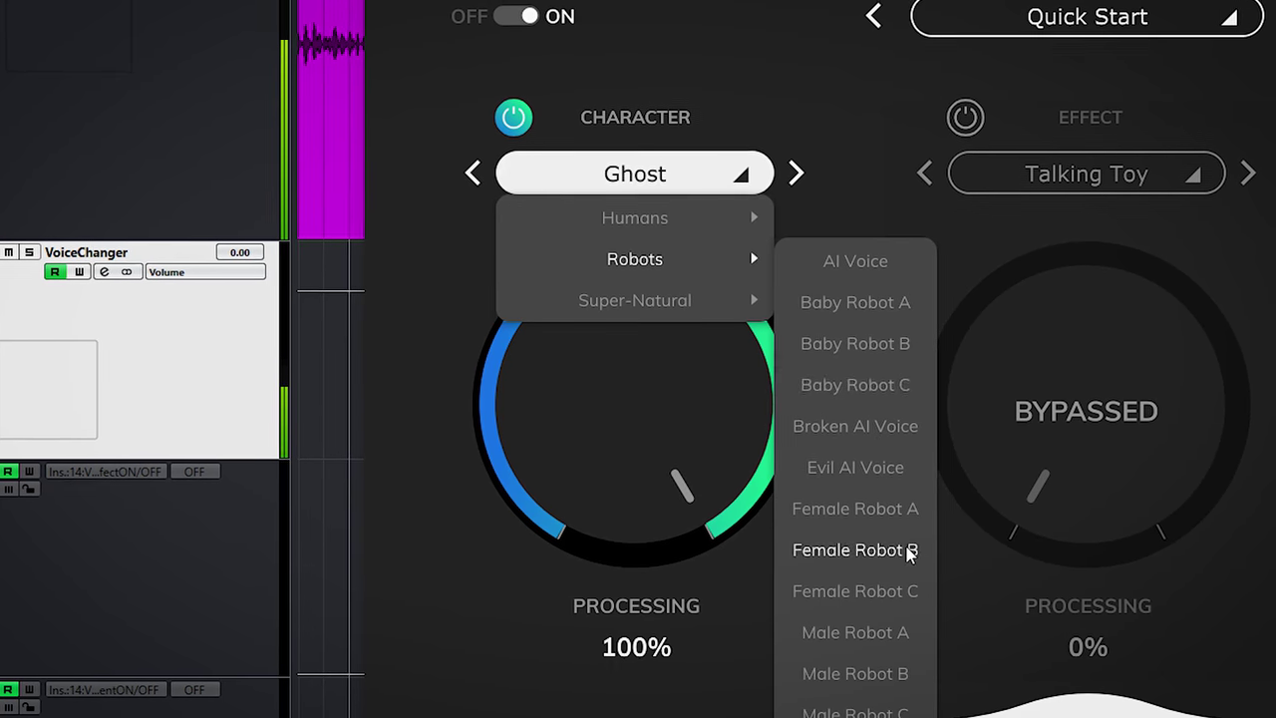
pyautogui.click(907, 551)
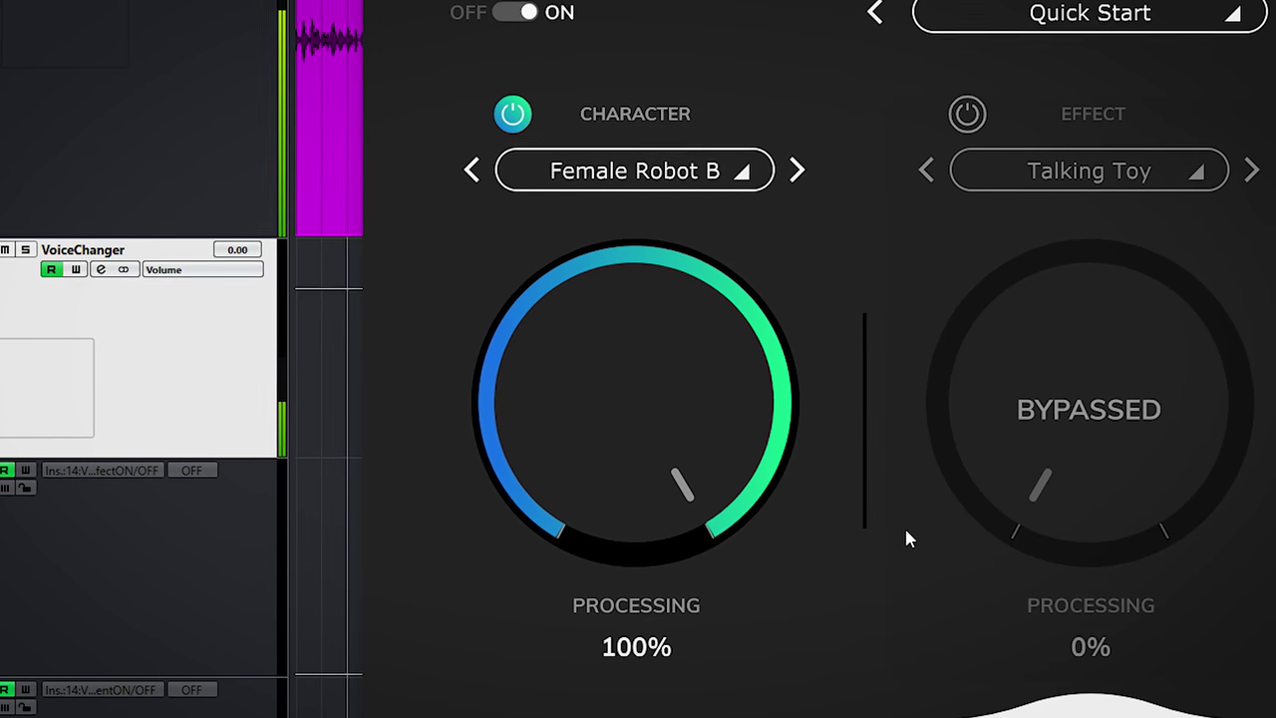
pyautogui.click(686, 189)
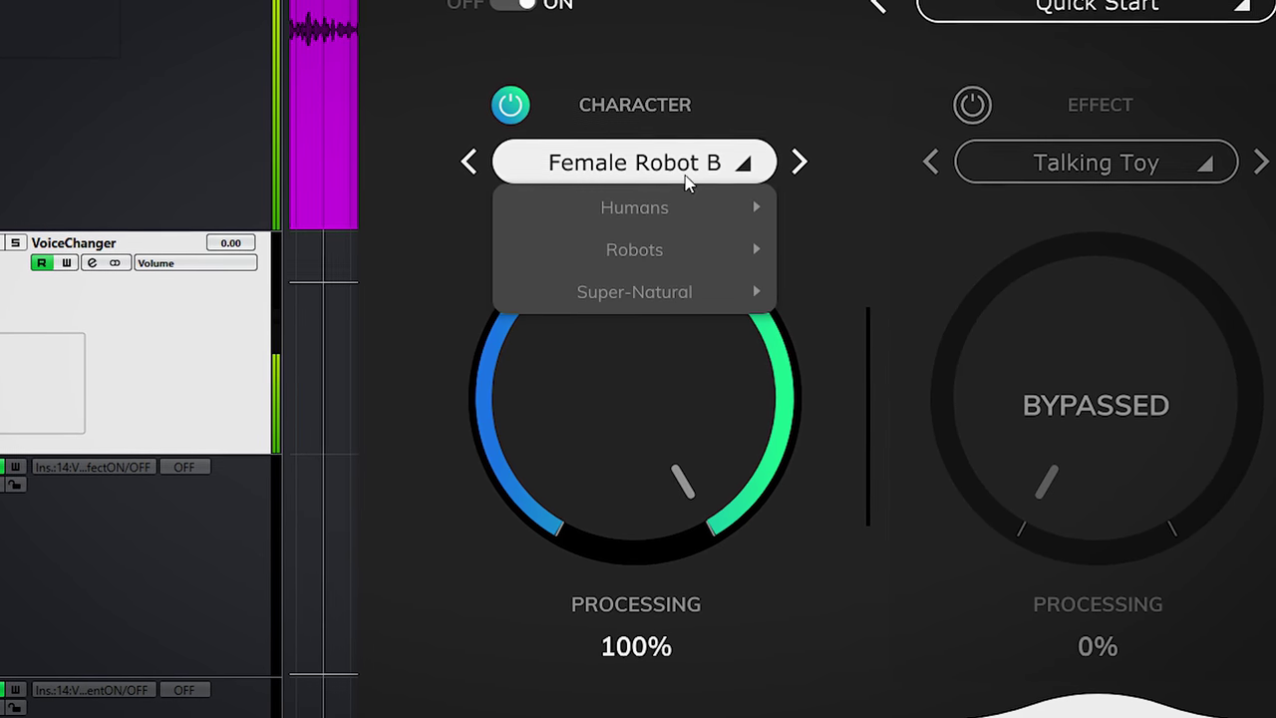
pyautogui.moveTo(723, 249)
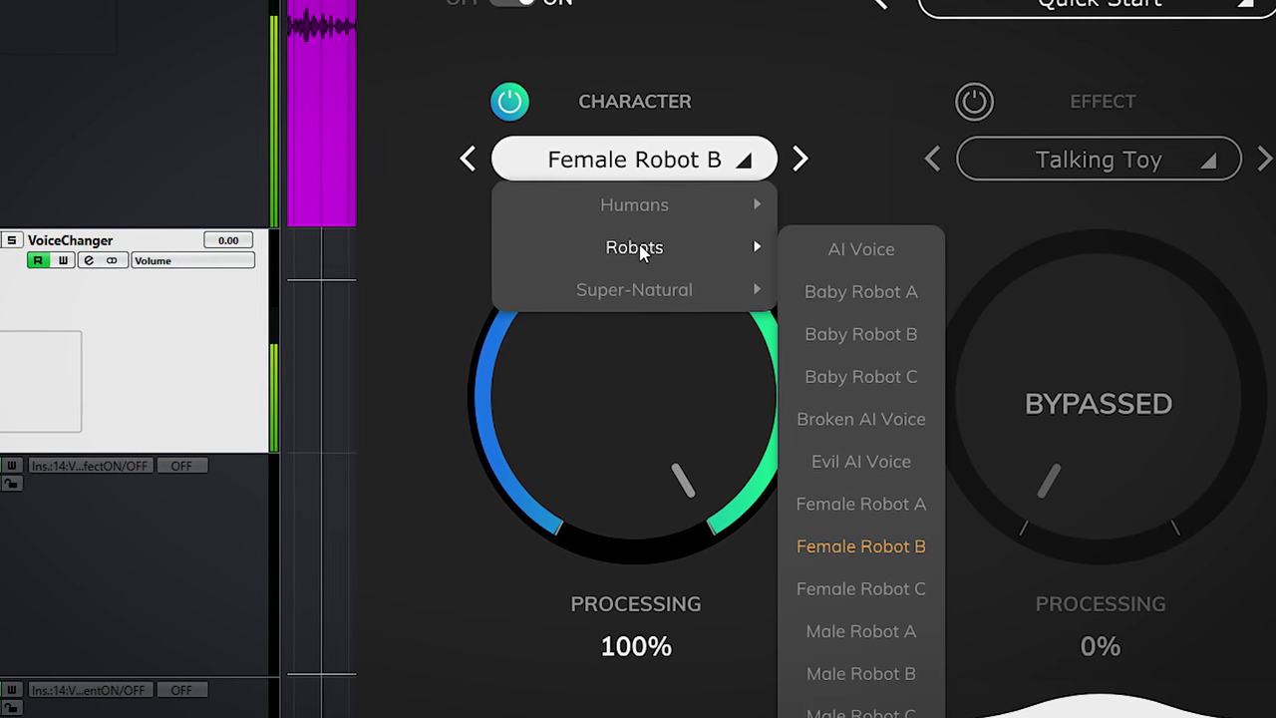
pyautogui.click(821, 457)
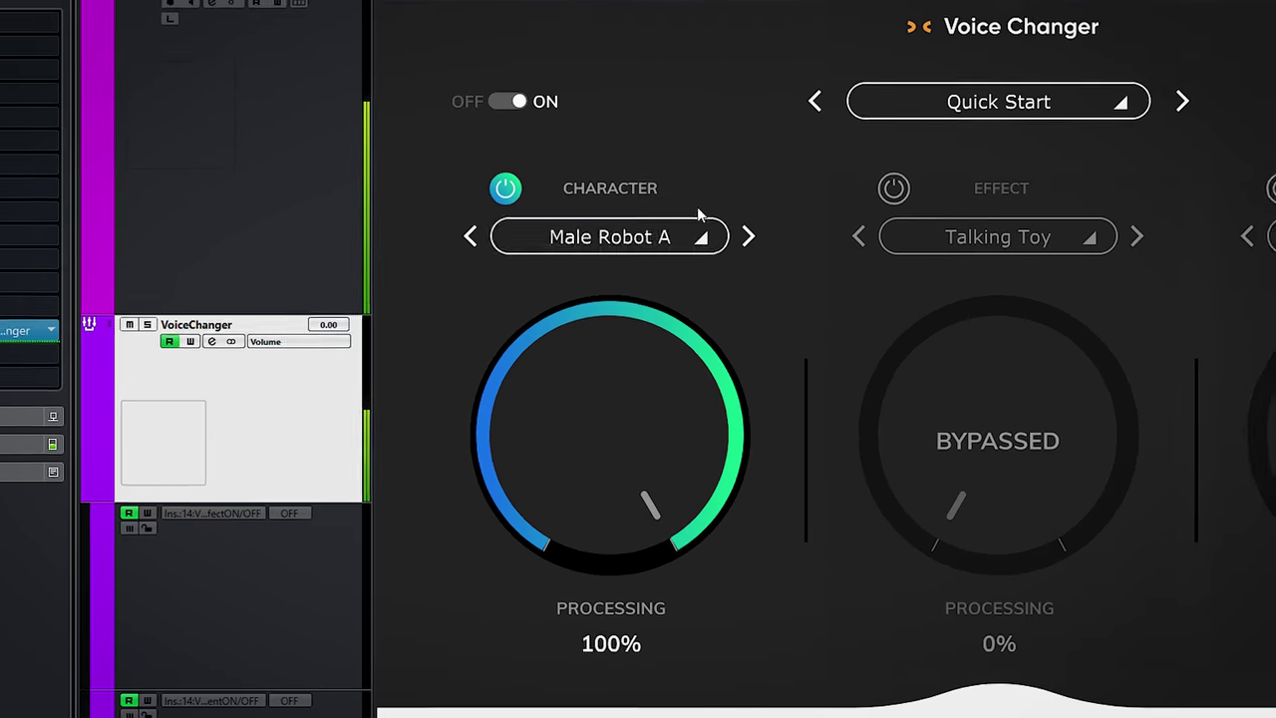
# Switch the Character voice to Alien B, then to God.
pyautogui.click(445, 267)
pyautogui.moveTo(405, 332)
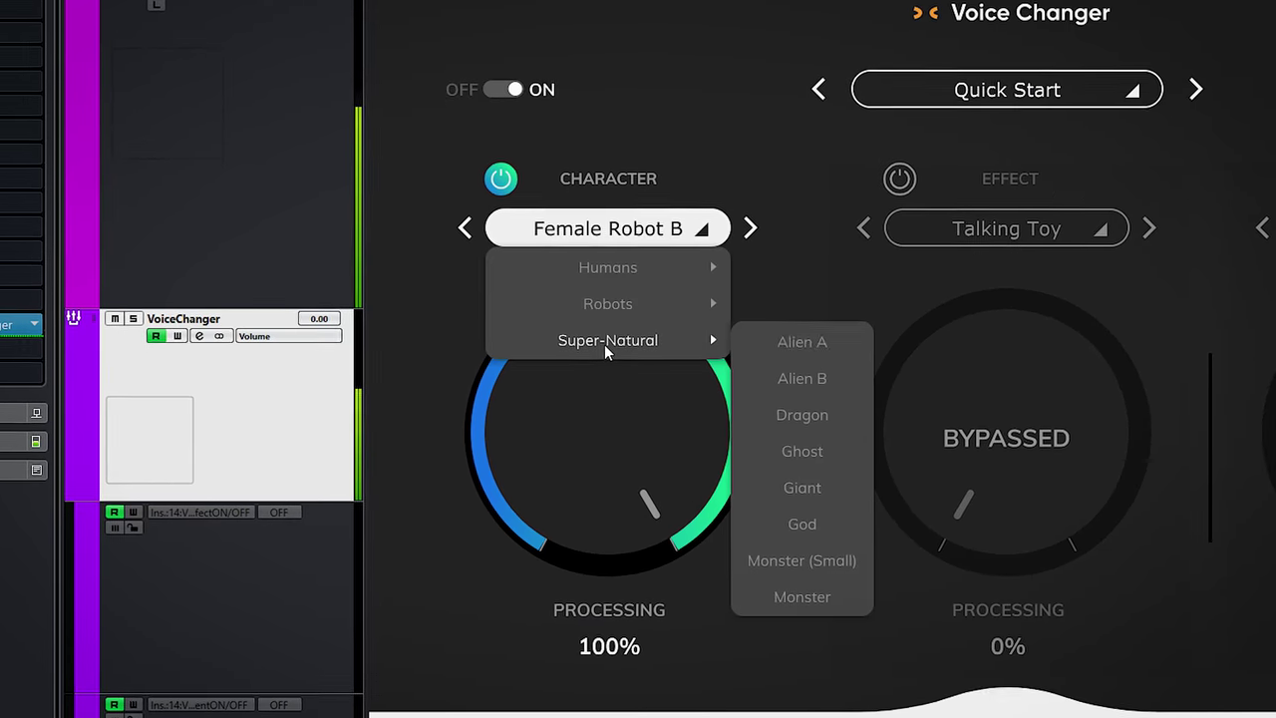
pyautogui.click(823, 376)
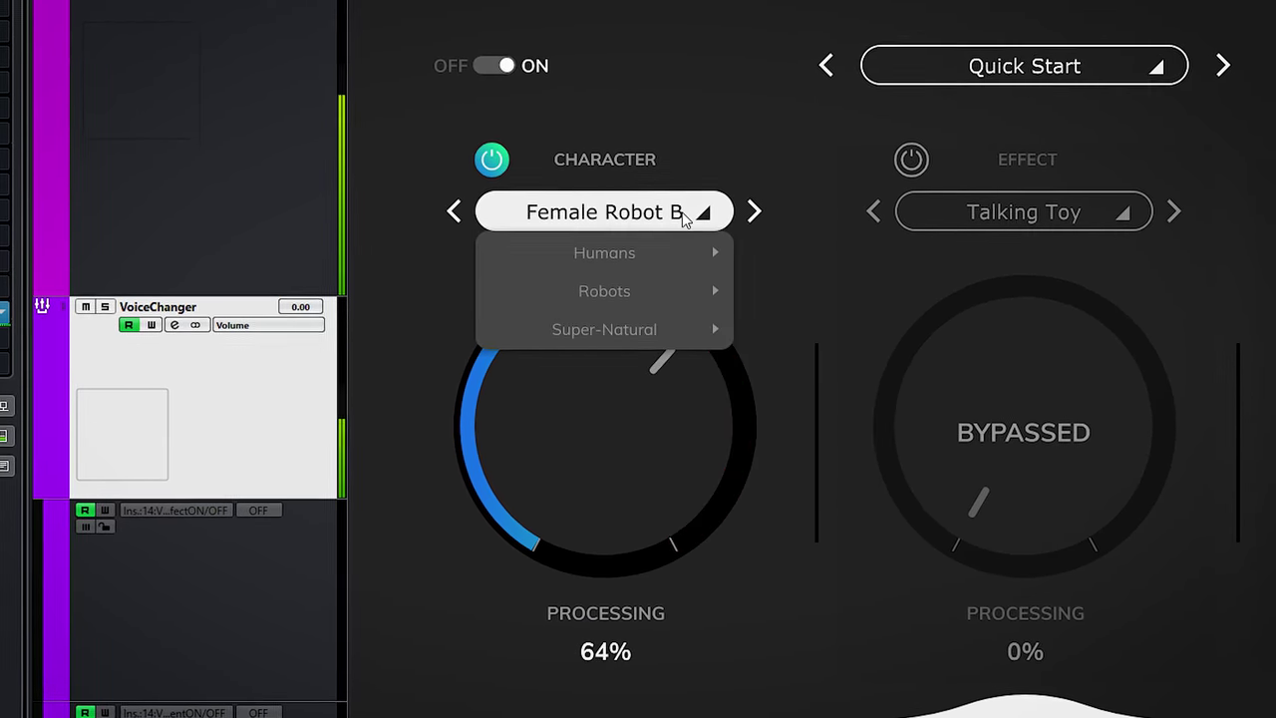
pyautogui.moveTo(612, 332)
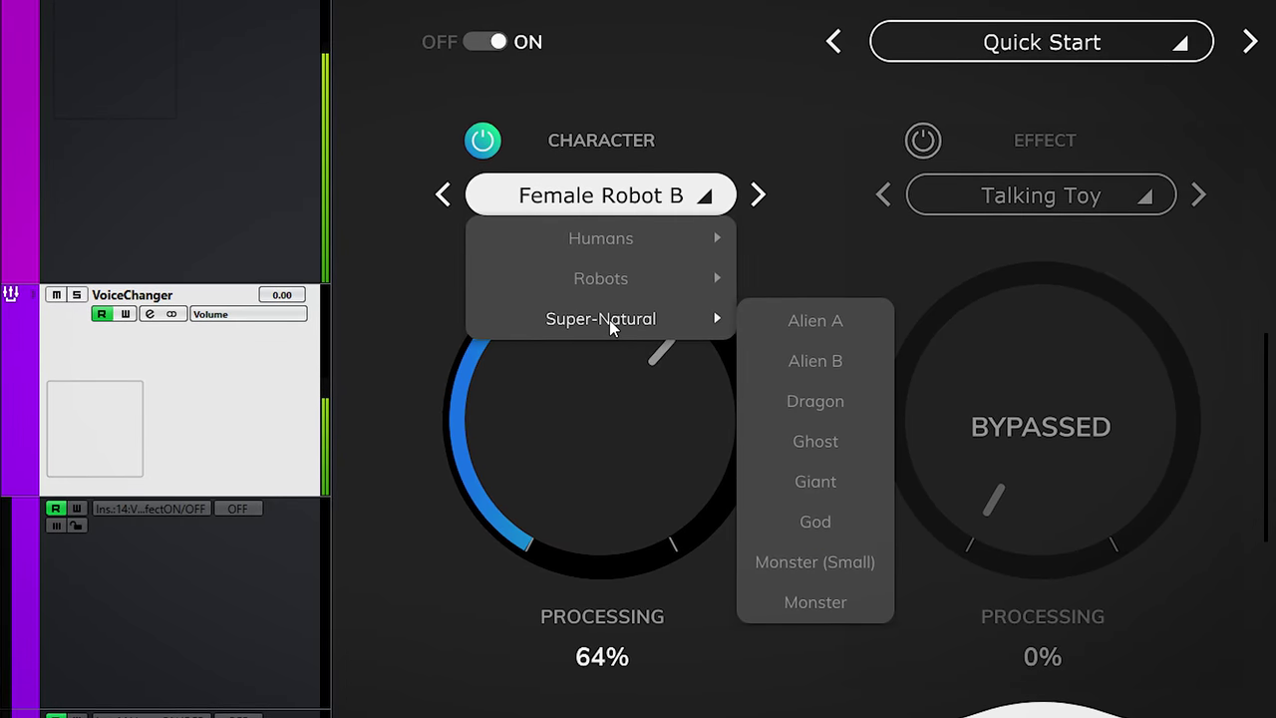
pyautogui.click(838, 535)
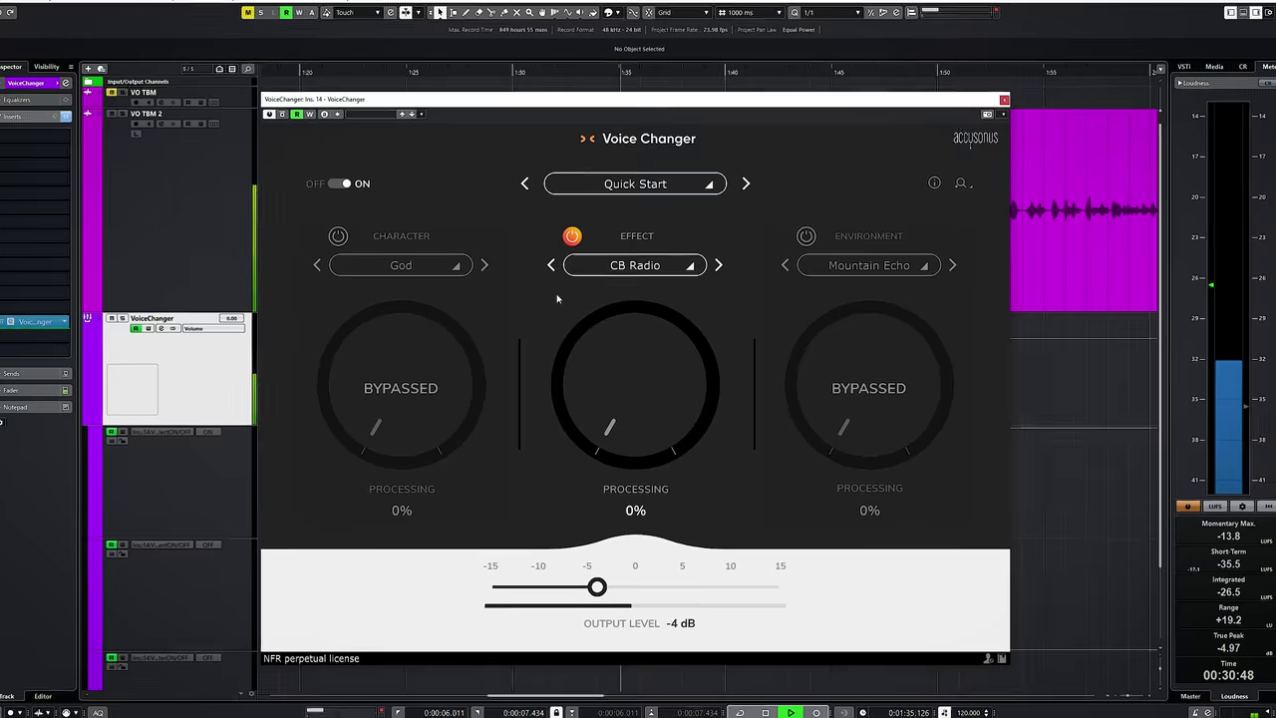
# Look through the effect presets without choosing, then raise Effect processing to 91%.
pyautogui.click(635, 266)
pyautogui.moveTo(649, 294)
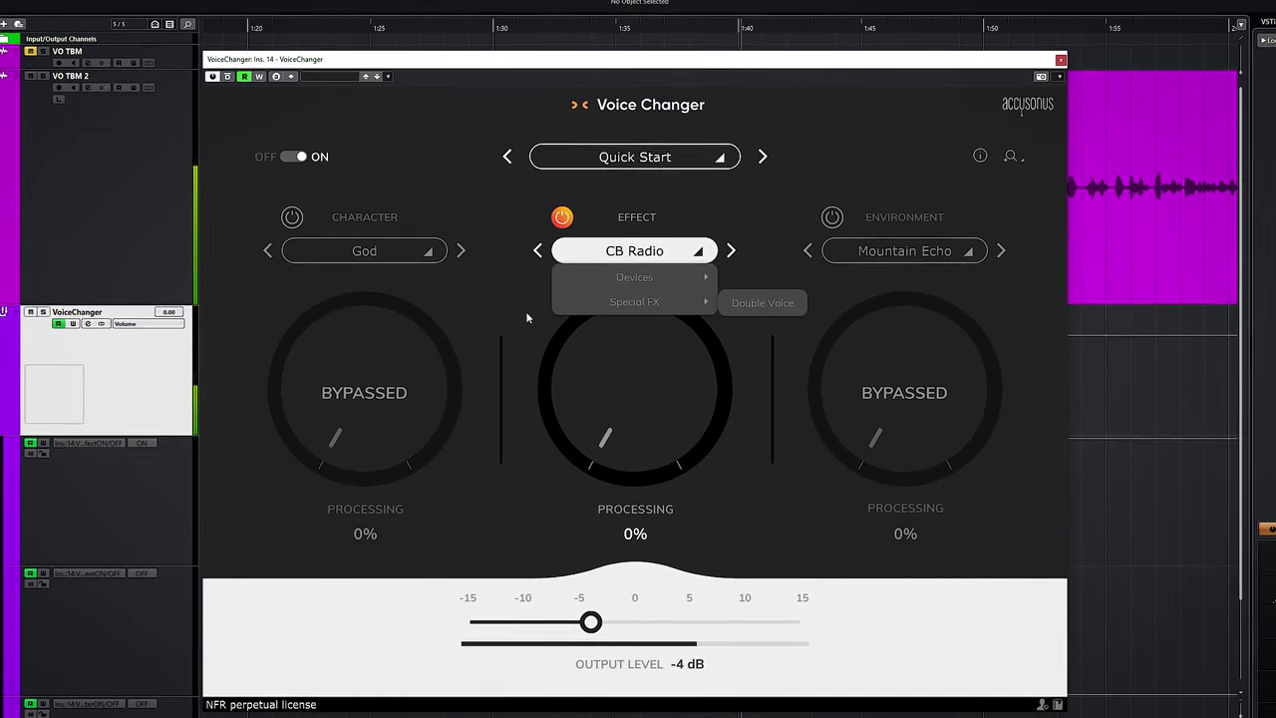
pyautogui.click(534, 311)
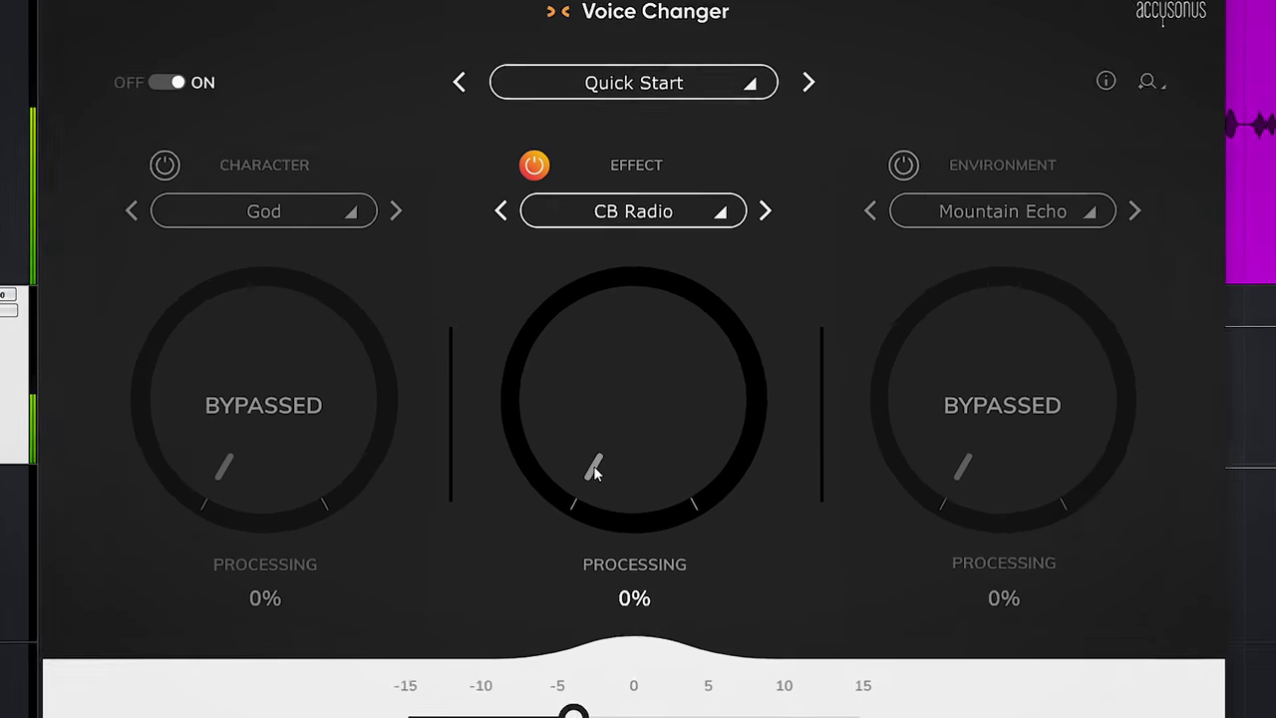
pyautogui.moveTo(604, 432); pyautogui.dragTo(592, 308)
# Audition the Cellphone, Cyborg Mask, Megaphone, Phone and Radio (Small) effects.
pyautogui.click(608, 212)
pyautogui.moveTo(728, 241)
pyautogui.click(830, 277)
pyautogui.click(828, 326)
pyautogui.click(632, 199)
pyautogui.click(829, 351)
pyautogui.click(633, 199)
pyautogui.click(832, 393)
pyautogui.click(632, 198)
pyautogui.click(831, 431)
# Audition the Radio, Talking Toy and VHS effects, ending on Double Voice.
pyautogui.click(632, 198)
pyautogui.click(831, 470)
pyautogui.click(632, 197)
pyautogui.click(832, 509)
pyautogui.click(632, 198)
pyautogui.moveTo(661, 283)
pyautogui.click(835, 354)
pyautogui.click(632, 197)
pyautogui.click(835, 276)
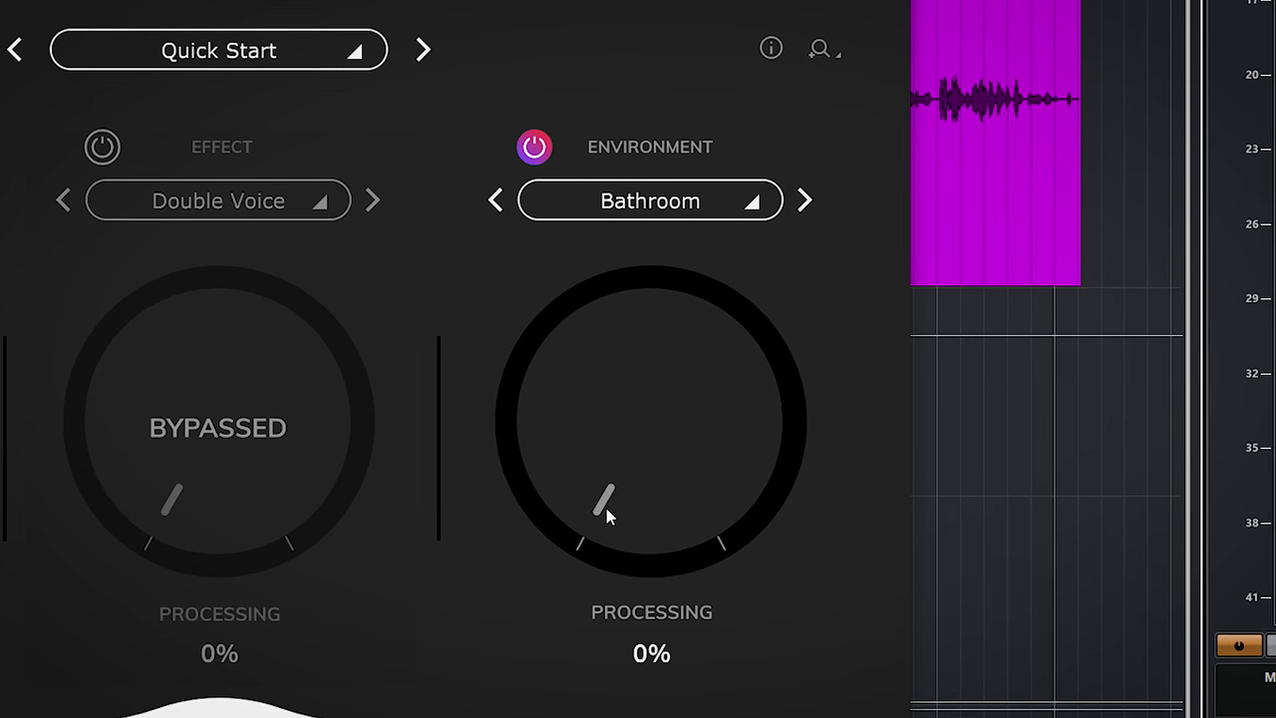
# Raise Environment processing to 100% and choose the Cathedral environment.
pyautogui.moveTo(607, 508); pyautogui.dragTo(663, 269)
pyautogui.click(698, 215)
pyautogui.moveTo(738, 322)
pyautogui.click(868, 377)
# Audition the Next Door, Airport and Stadium environments.
pyautogui.click(698, 199)
pyautogui.moveTo(649, 239)
pyautogui.click(867, 287)
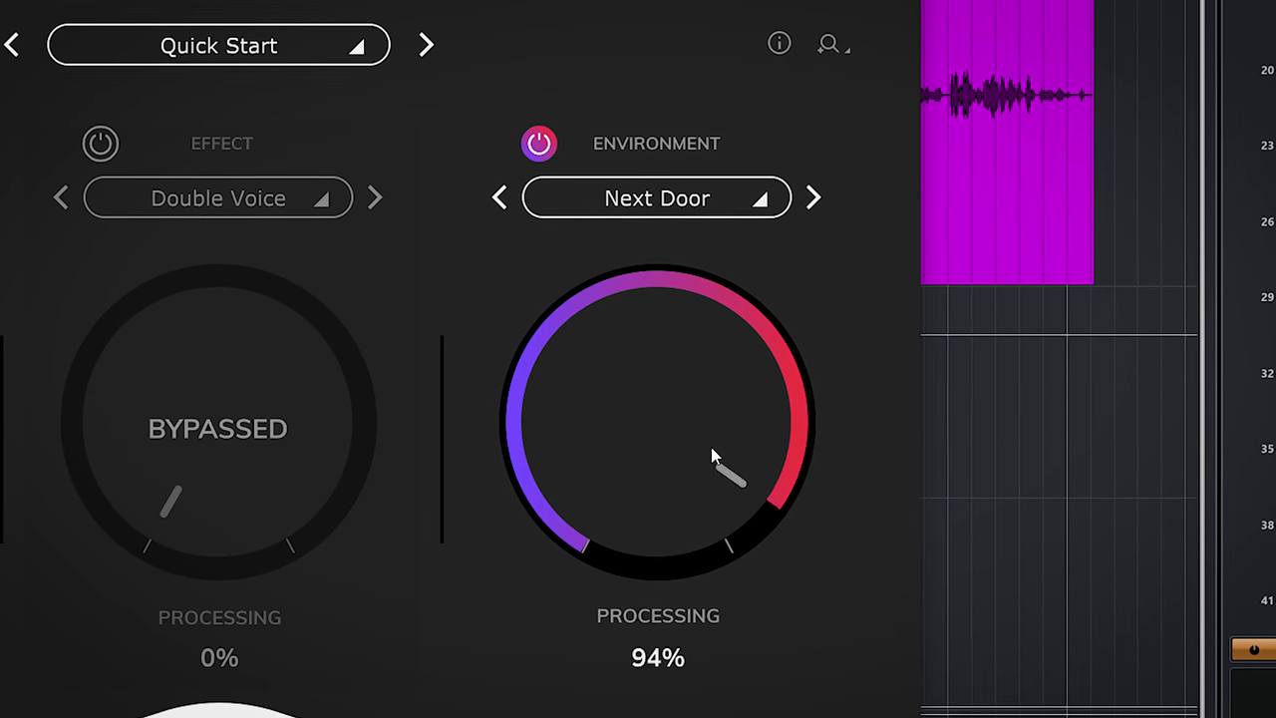
pyautogui.click(689, 203)
pyautogui.moveTo(727, 328)
pyautogui.click(872, 323)
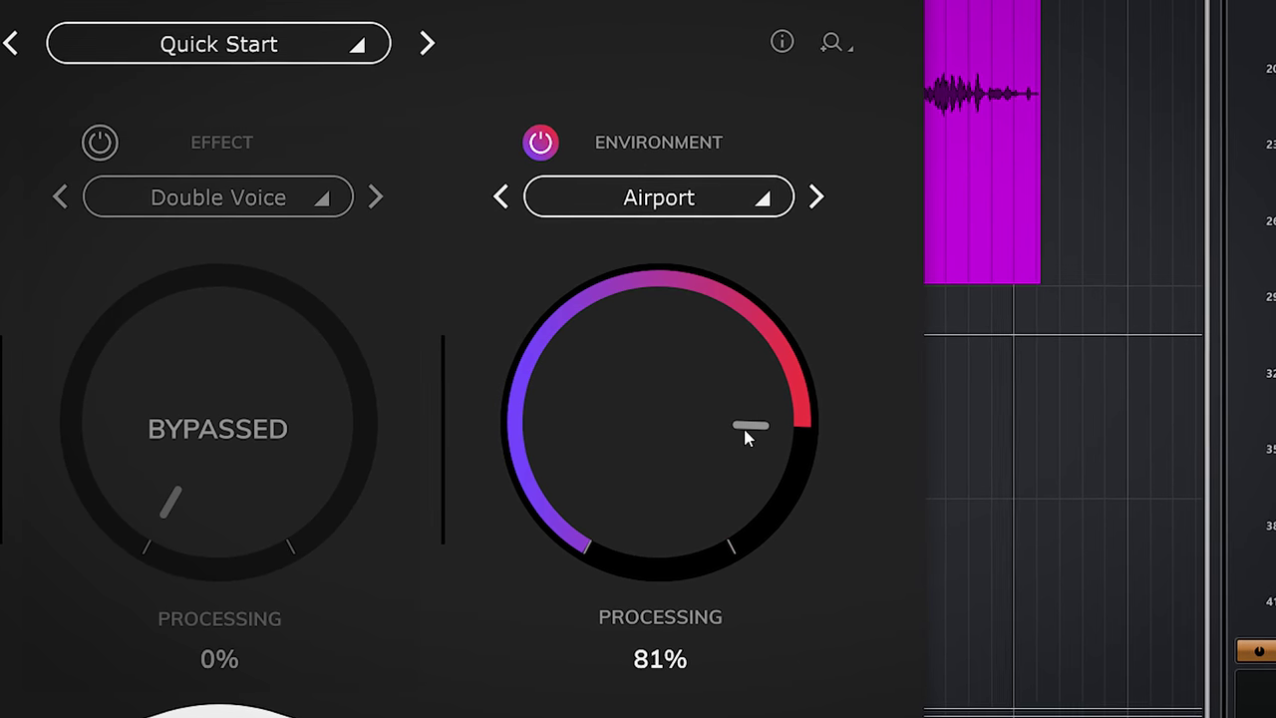
pyautogui.click(660, 196)
pyautogui.moveTo(735, 328)
pyautogui.click(877, 442)
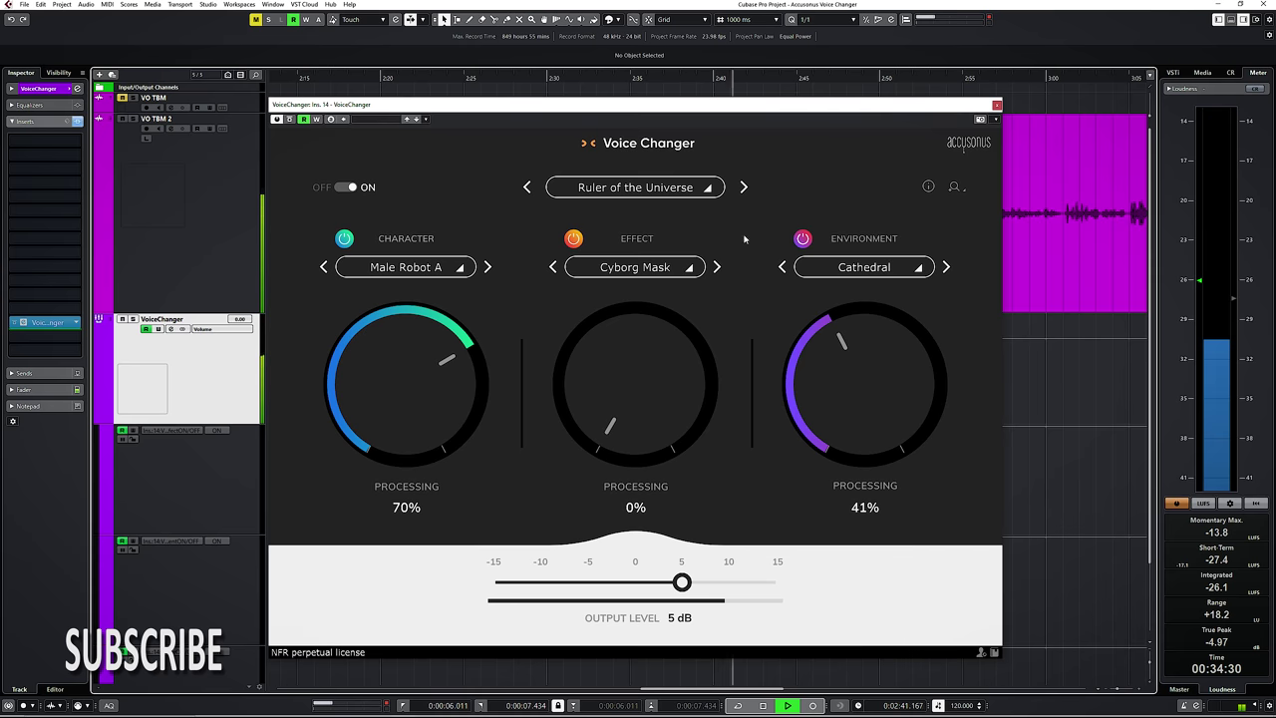
# Load the Creator's Basic Pack > Male to Female preset.
pyautogui.click(710, 190)
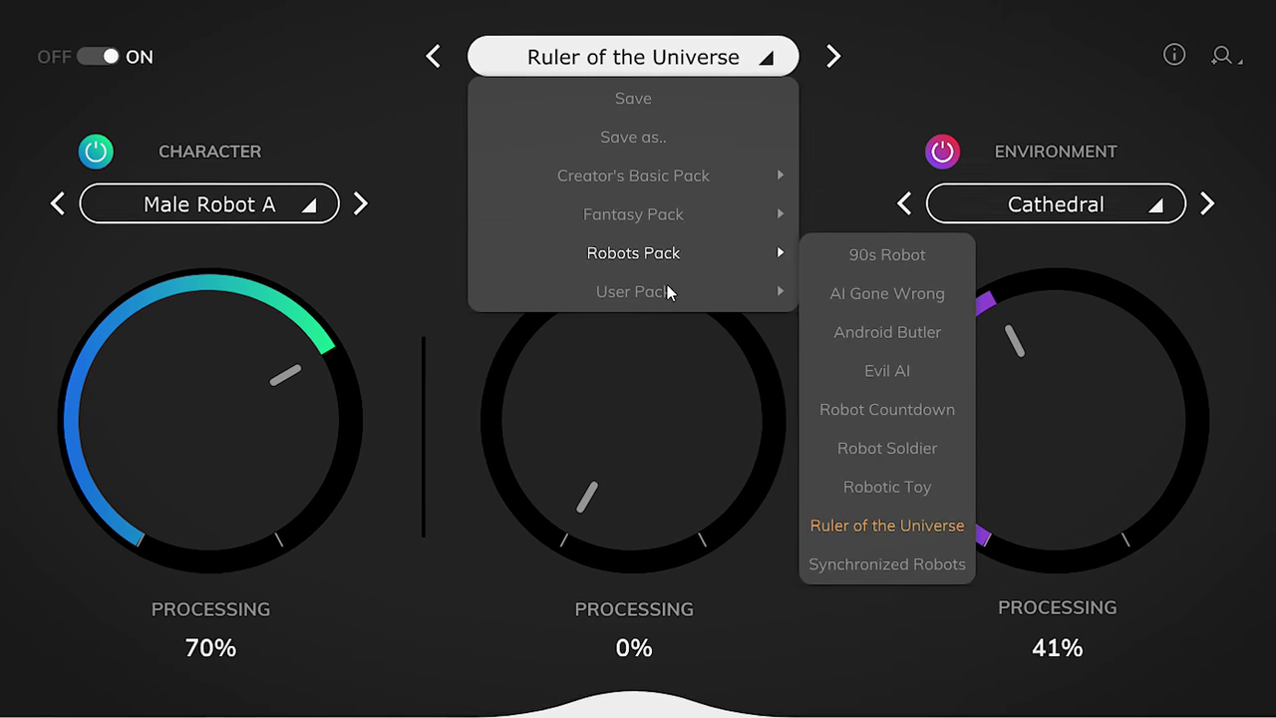
pyautogui.moveTo(653, 316)
pyautogui.moveTo(684, 175)
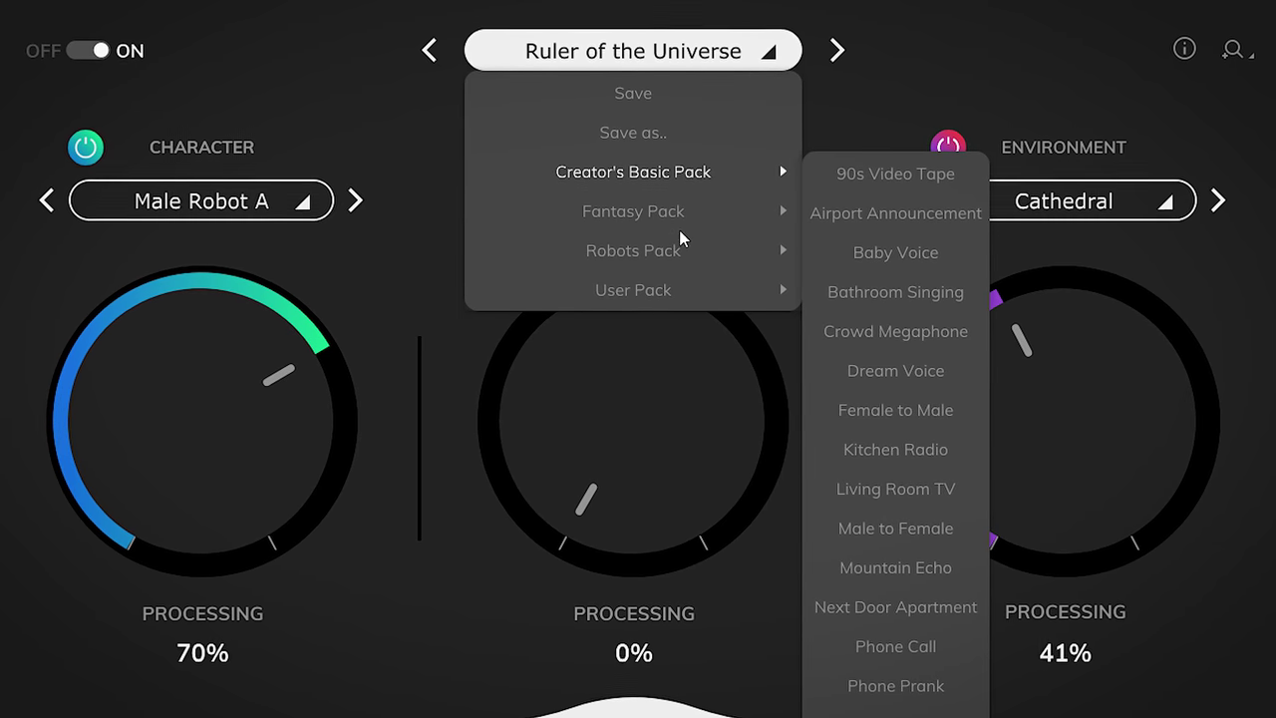
pyautogui.moveTo(677, 212)
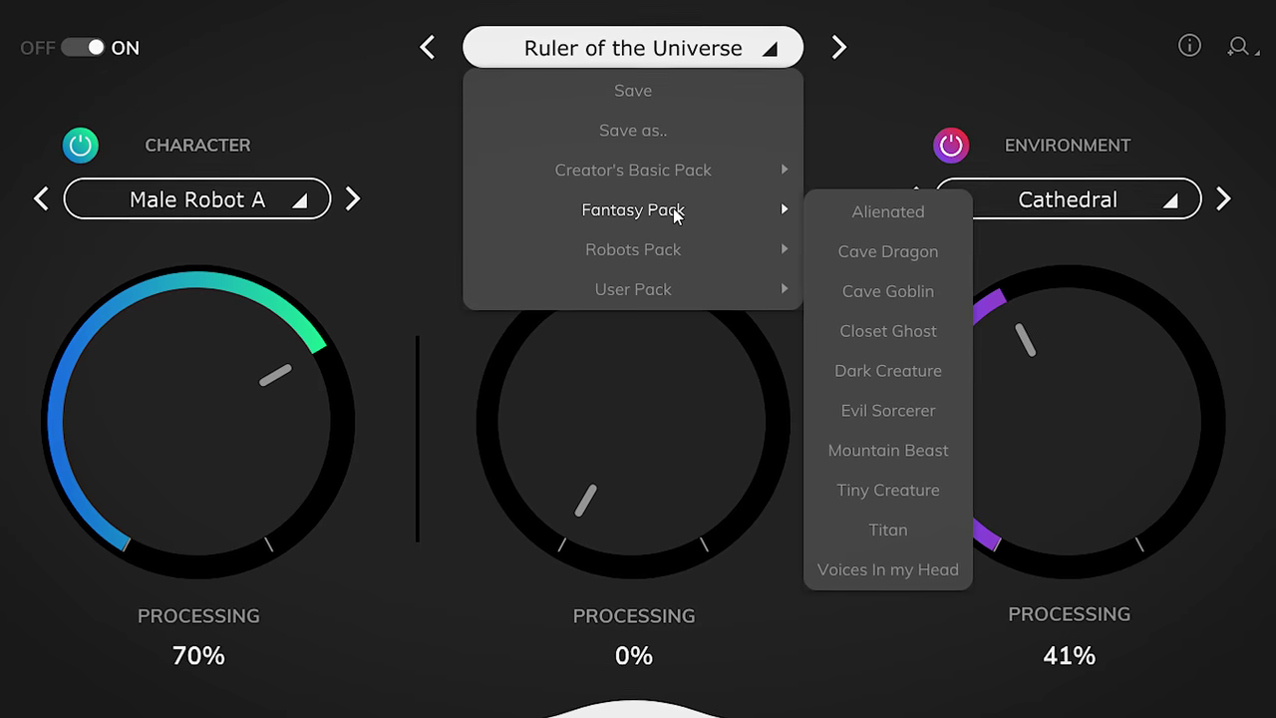
pyautogui.moveTo(675, 171)
pyautogui.click(918, 528)
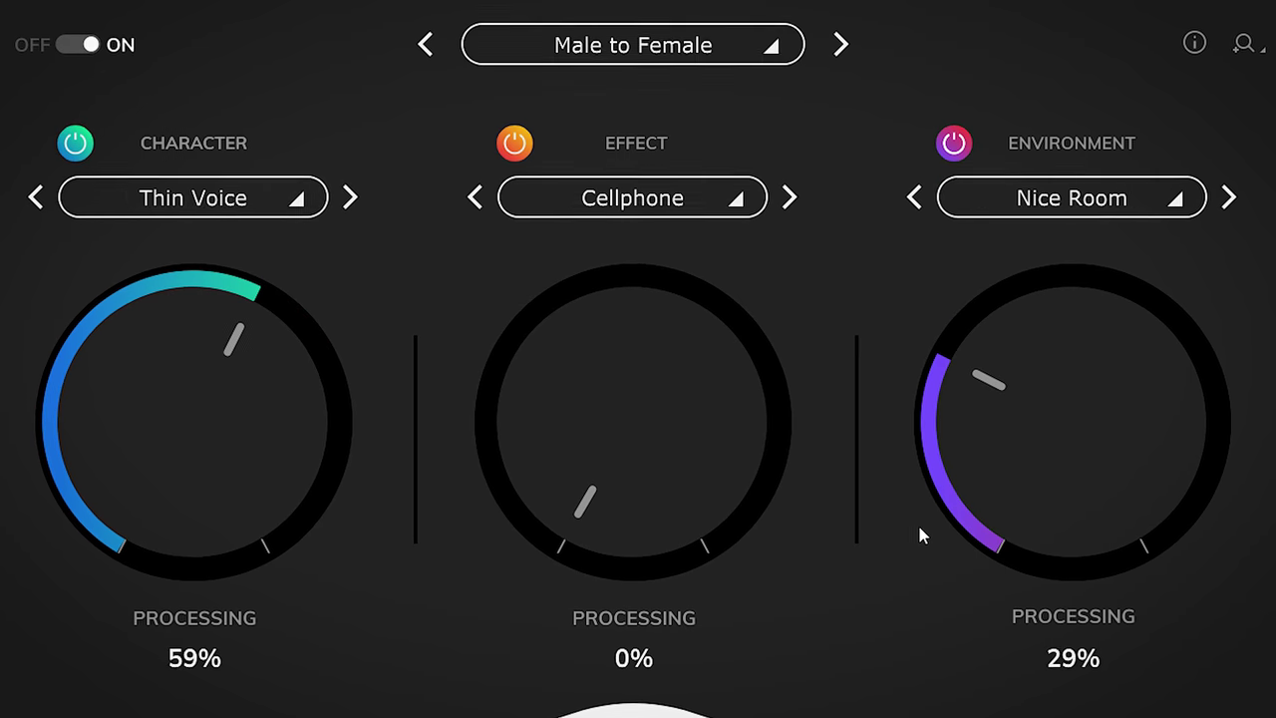